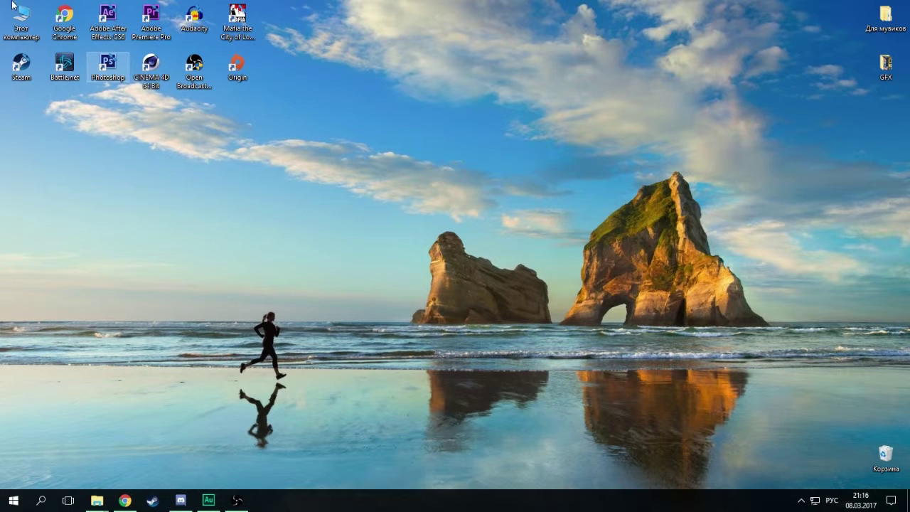
# - Launch Photoshop from its desktop shortcut
pyautogui.doubleClick(111, 64)
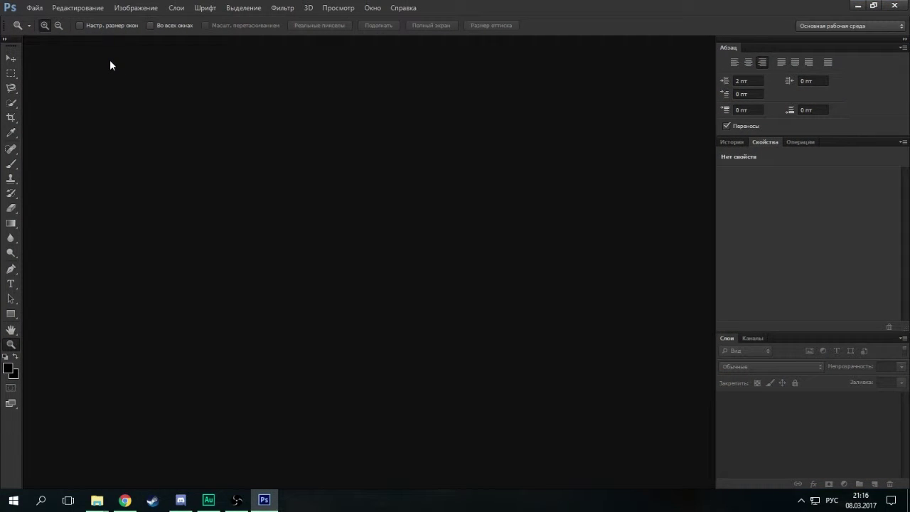
pyautogui.click(849, 26)
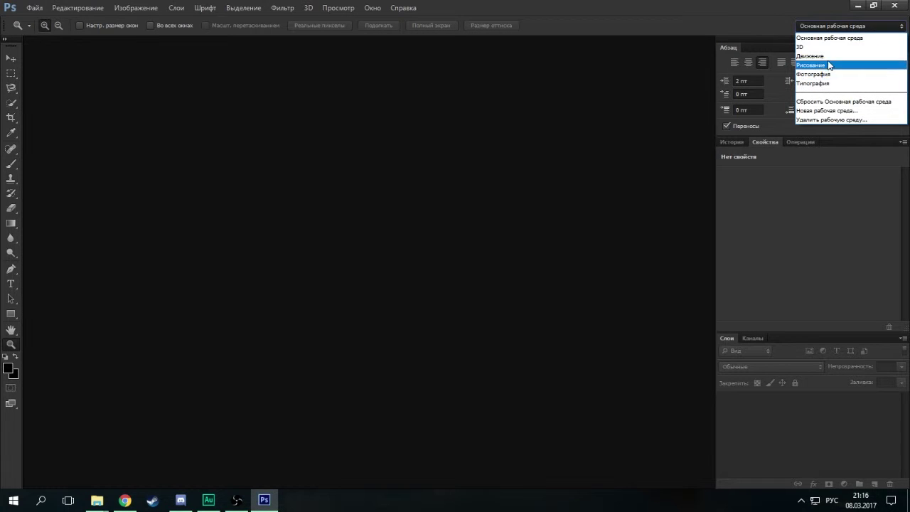
pyautogui.click(830, 55)
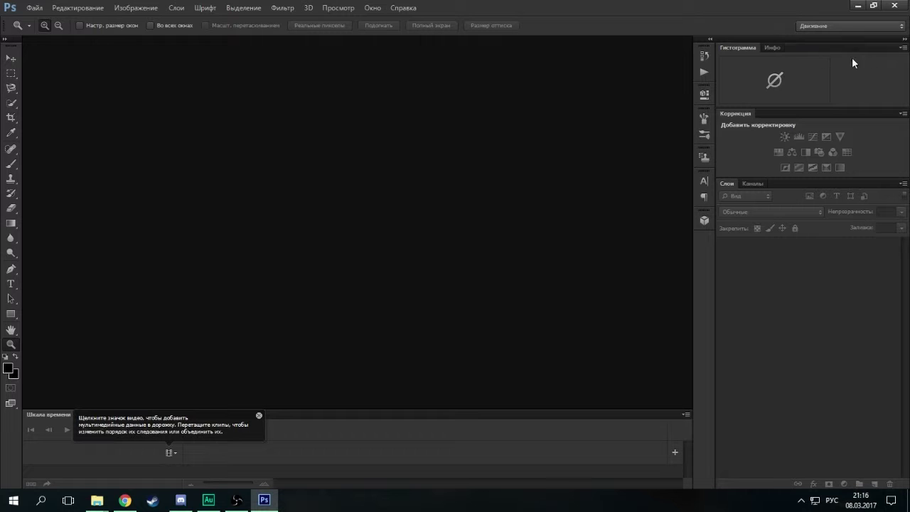
pyautogui.click(850, 25)
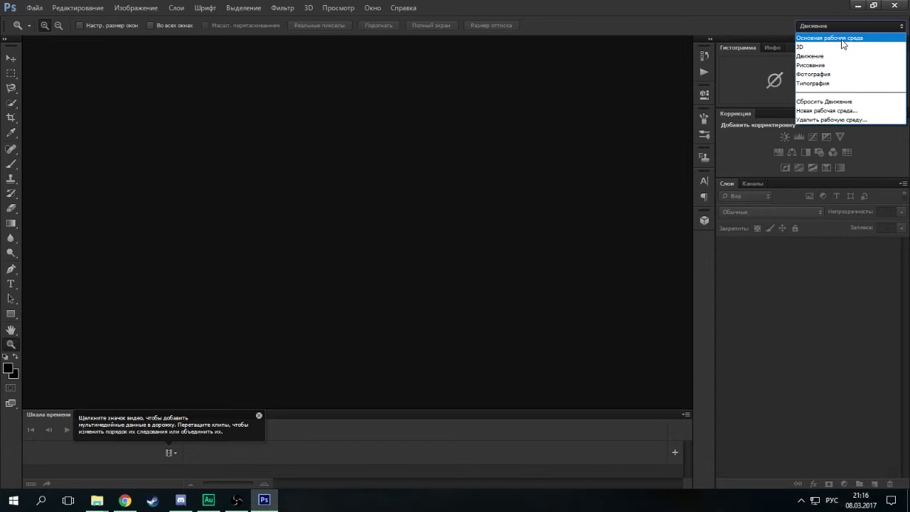
pyautogui.click(842, 37)
pyautogui.click(903, 47)
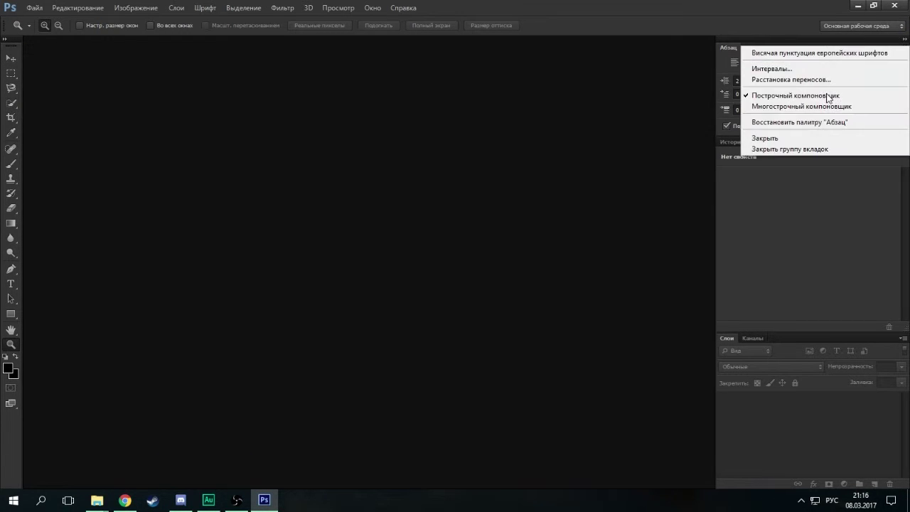
# - Close the Абзац, Свойства and История panels
pyautogui.click(768, 140)
pyautogui.click(902, 47)
pyautogui.click(825, 53)
pyautogui.click(902, 47)
pyautogui.click(831, 150)
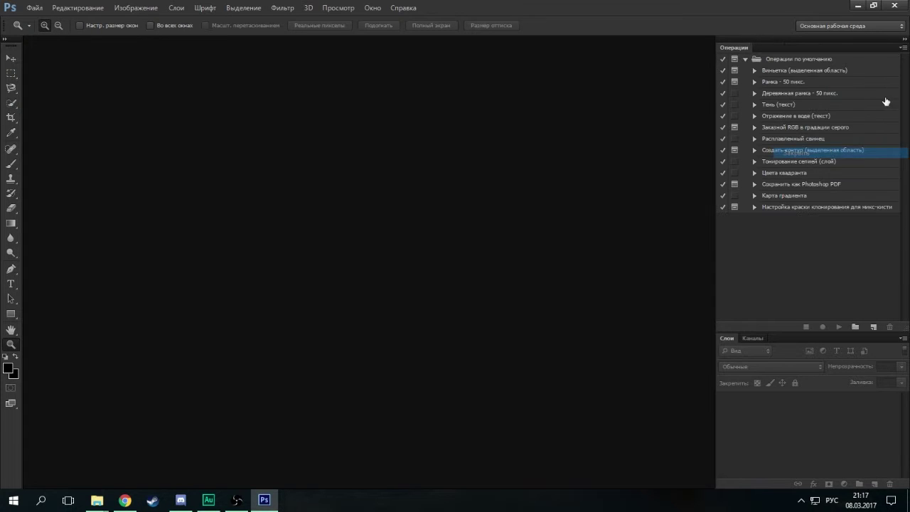
# - Close the Операции, Слои and Каналы panels, emptying the right dock
pyautogui.click(903, 47)
pyautogui.click(801, 388)
pyautogui.click(903, 47)
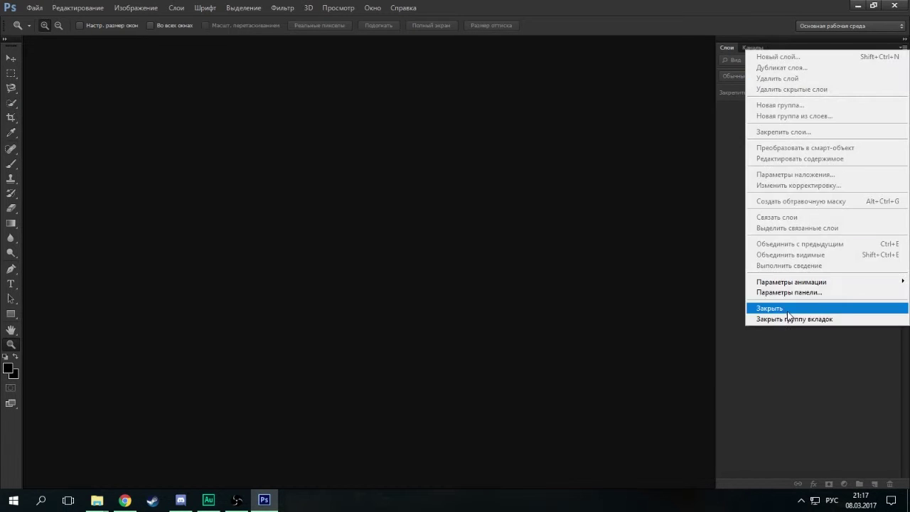
pyautogui.click(789, 307)
pyautogui.click(907, 47)
pyautogui.click(796, 175)
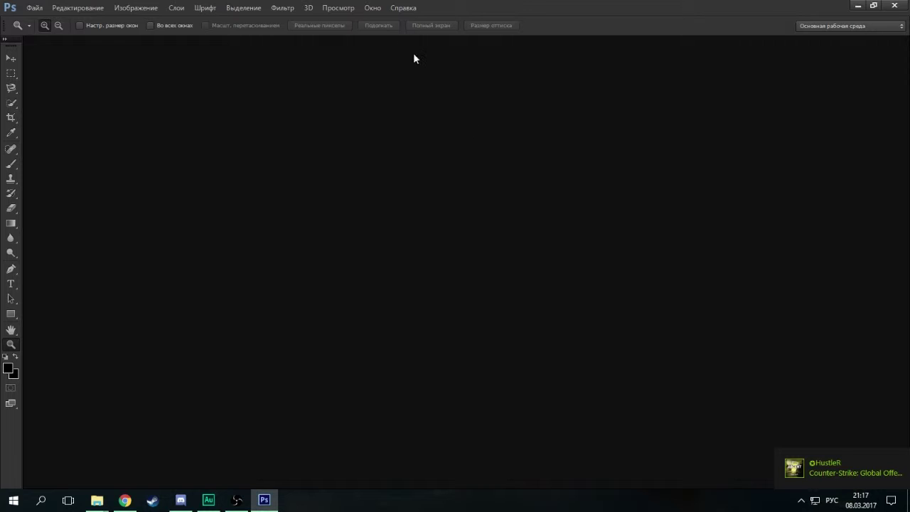
pyautogui.click(373, 8)
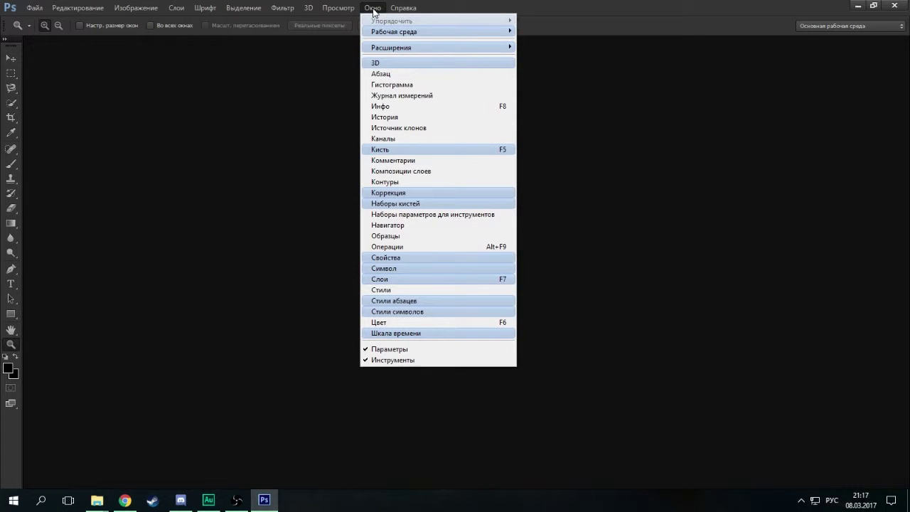
# - Reopen the Абзац, История and Каналы panels from the Окно menu
pyautogui.click(397, 74)
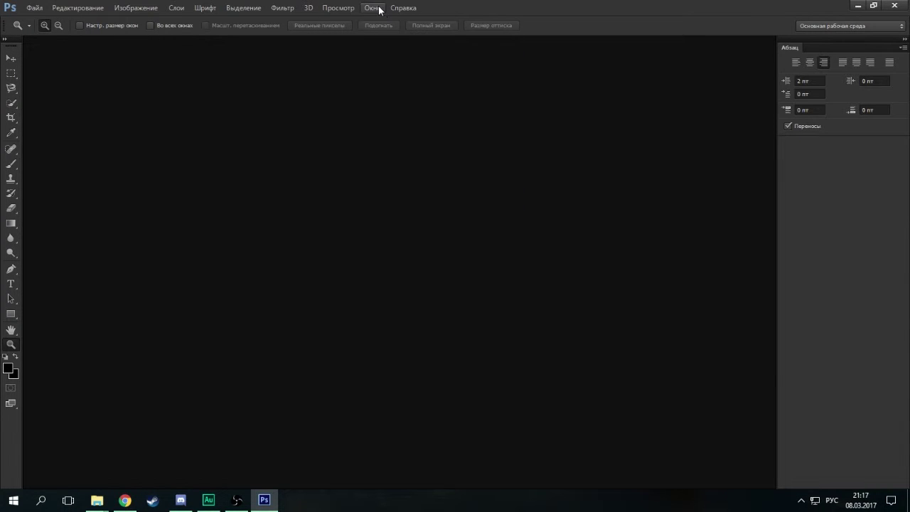
pyautogui.click(376, 9)
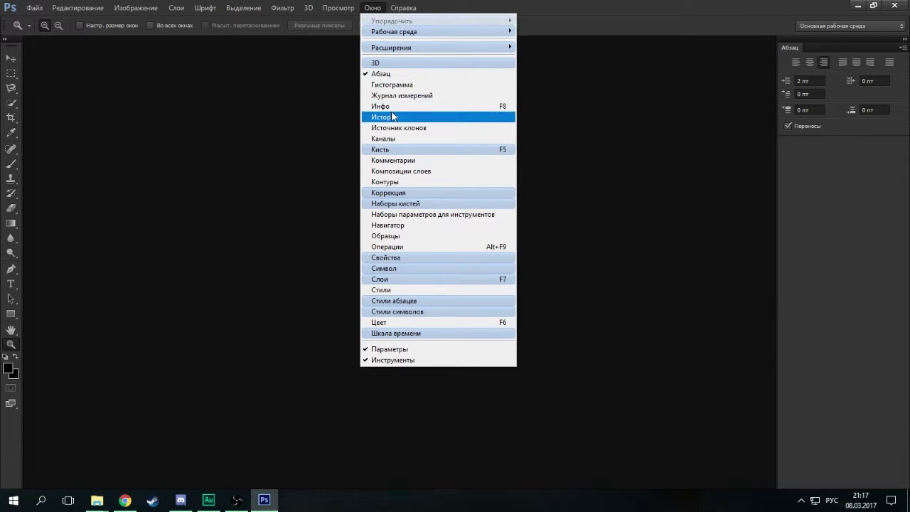
pyautogui.click(392, 117)
pyautogui.click(375, 7)
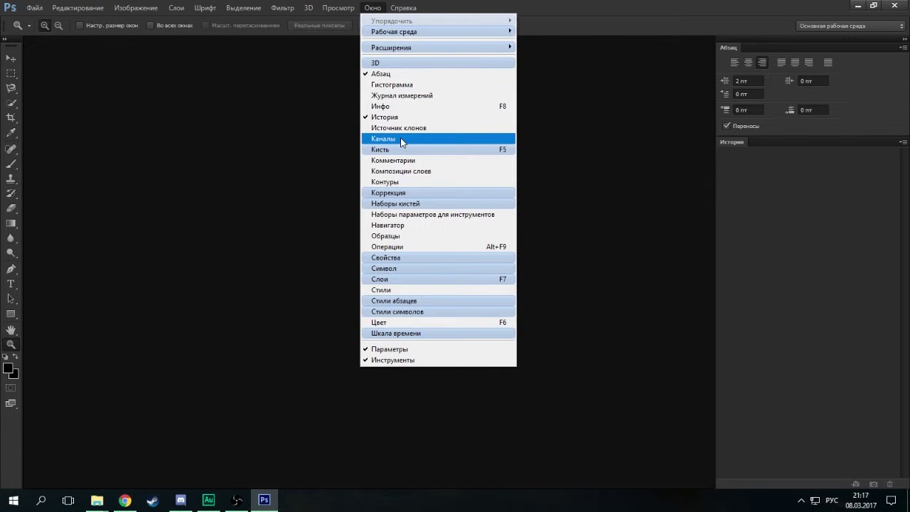
pyautogui.click(401, 140)
# - Reopen the Операции and Слои panels and enlarge the Операции list
pyautogui.click(376, 8)
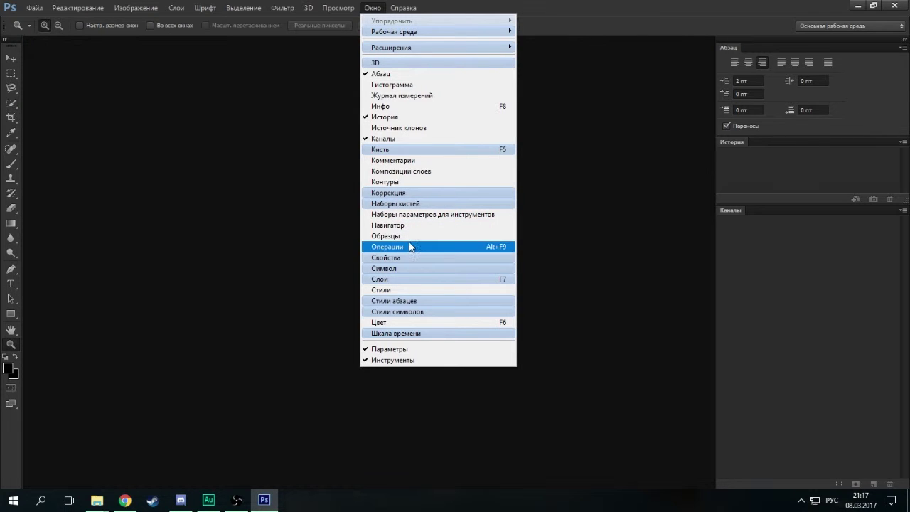
pyautogui.click(410, 246)
pyautogui.click(377, 8)
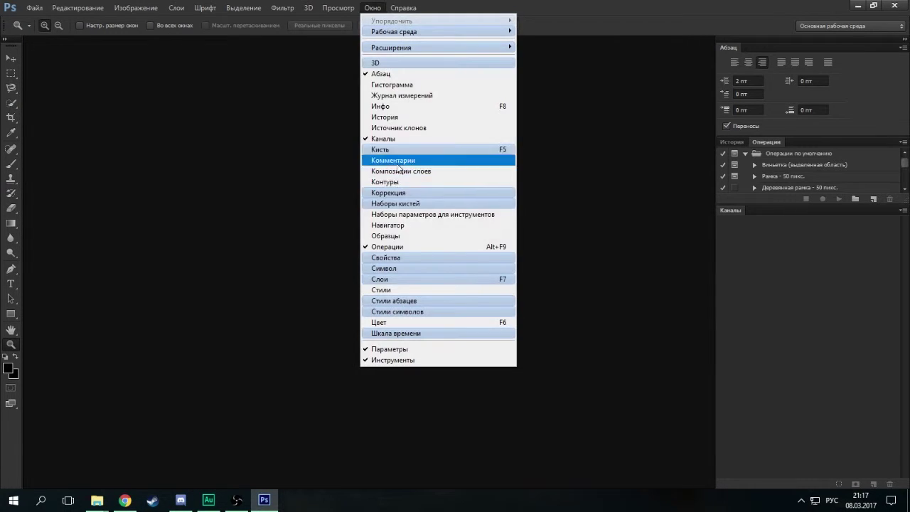
pyautogui.click(419, 281)
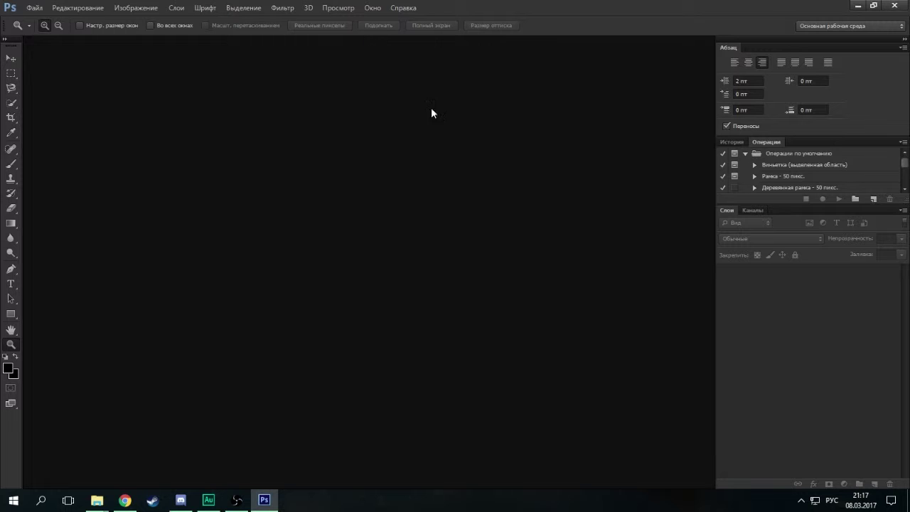
pyautogui.click(379, 8)
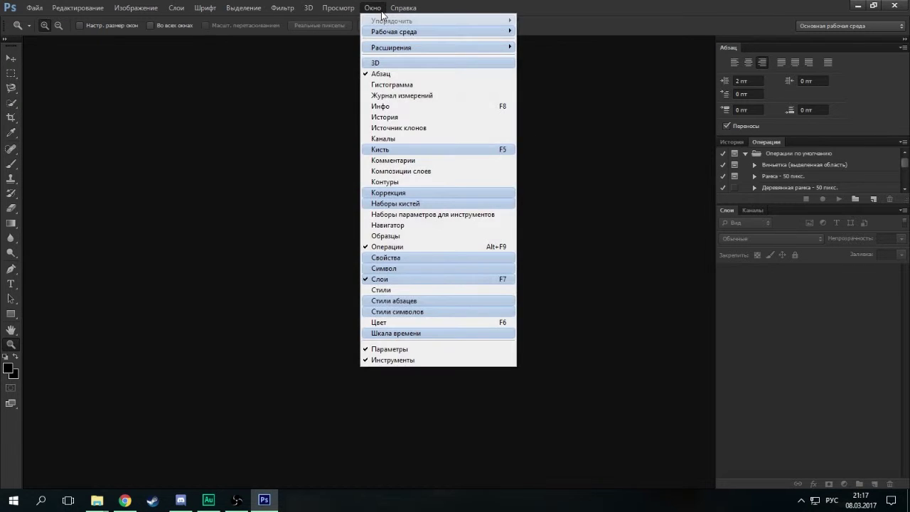
pyautogui.click(538, 161)
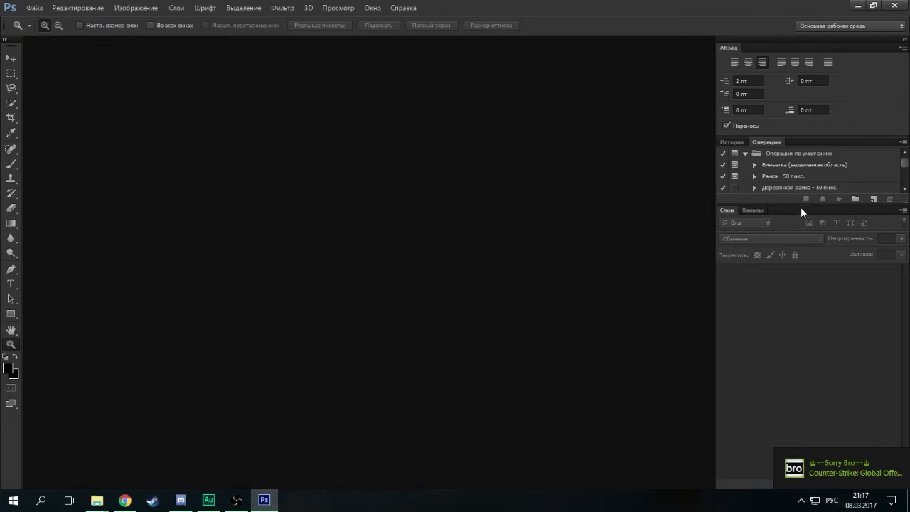
pyautogui.moveTo(800, 207)
pyautogui.mouseDown()
pyautogui.moveTo(808, 310)
pyautogui.moveTo(808, 289)
pyautogui.mouseUp()
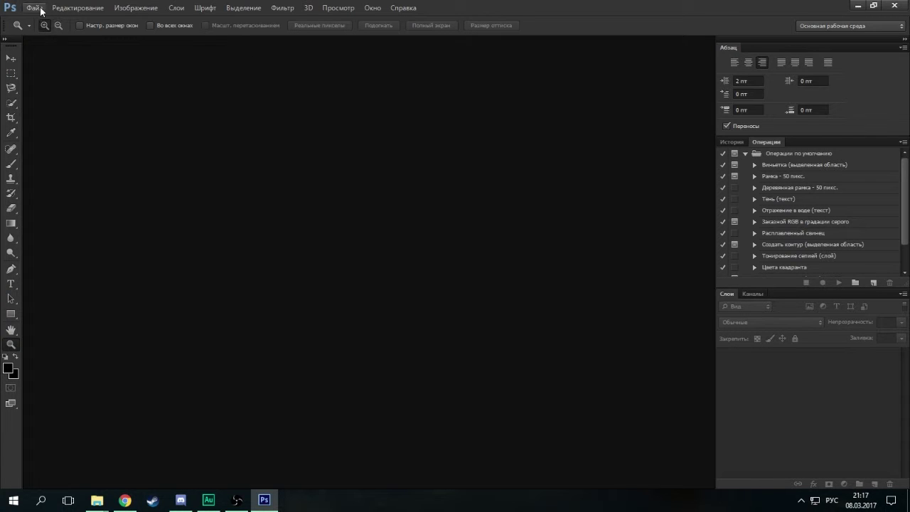
# - Open Установки on the Основные page and turn off Экспорт буфера обмена
pyautogui.click(68, 9)
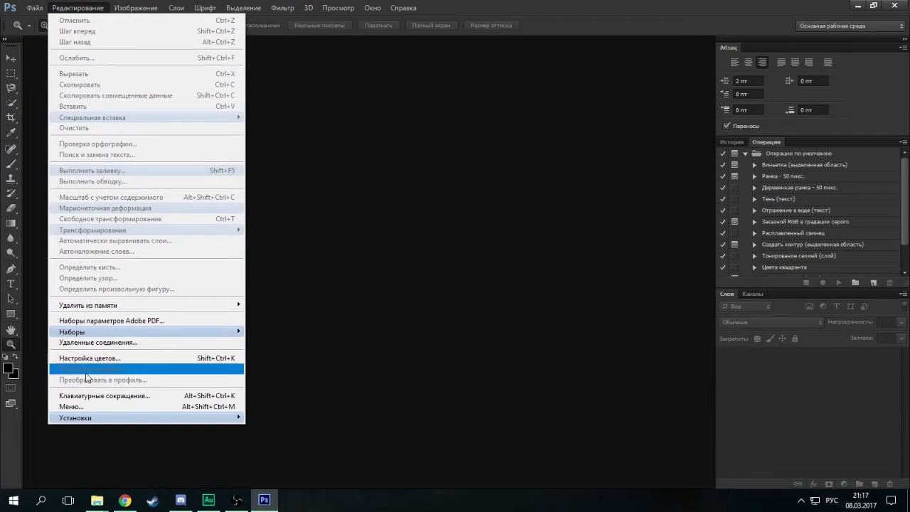
pyautogui.moveTo(107, 417)
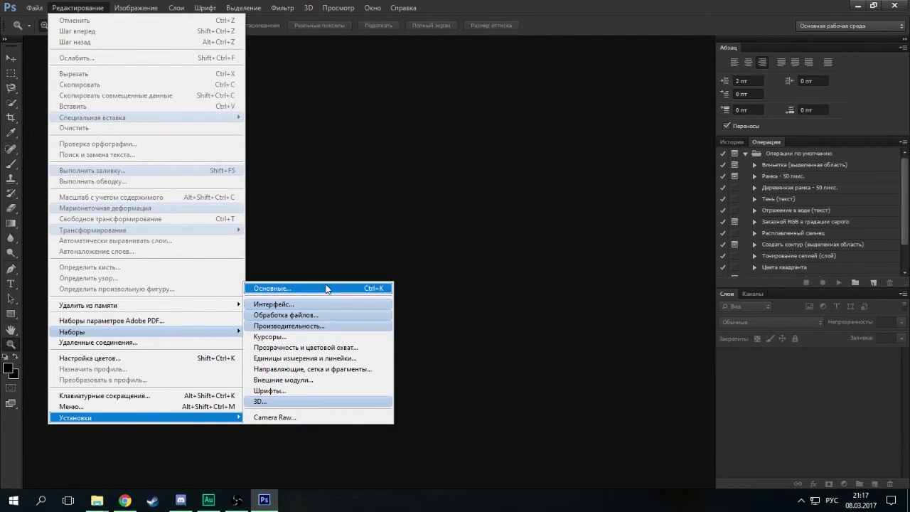
pyautogui.click(321, 288)
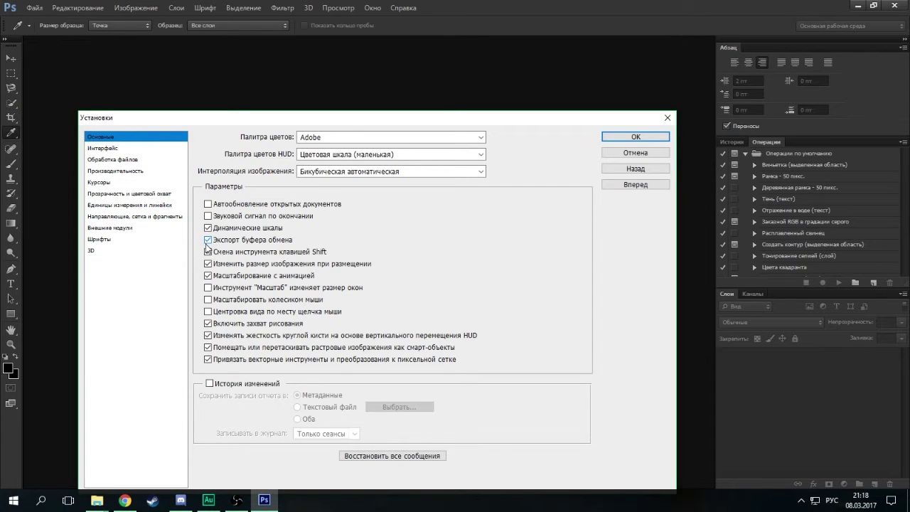
pyautogui.click(208, 241)
# - On the Интерфейс page, preview the dark-grey and lightest colour themes
pyautogui.click(122, 149)
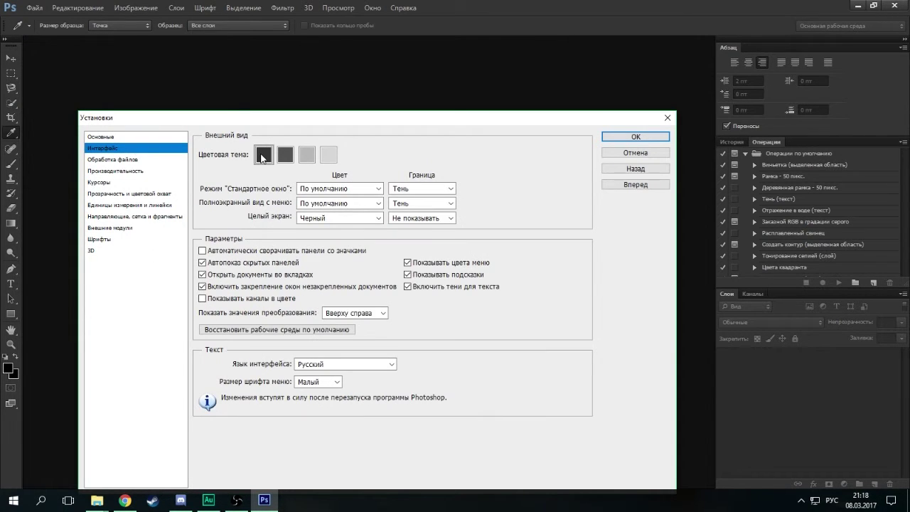
pyautogui.click(287, 156)
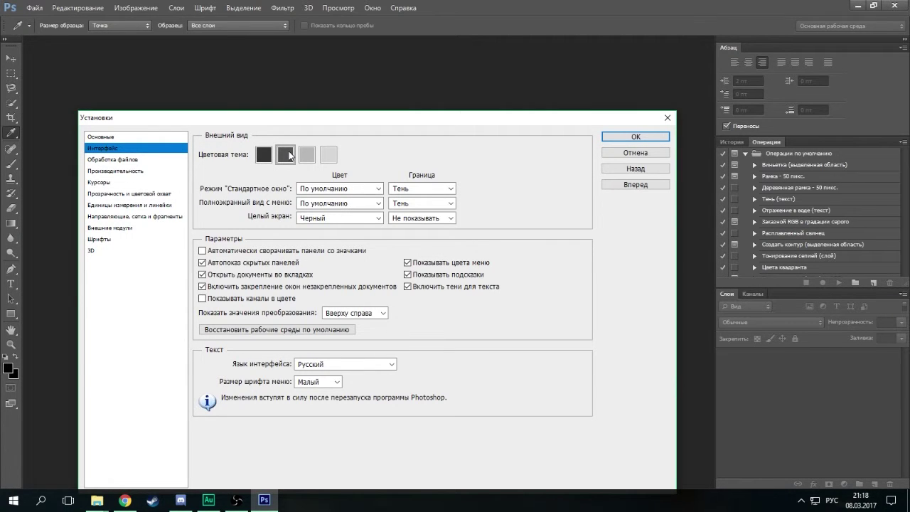
pyautogui.click(264, 154)
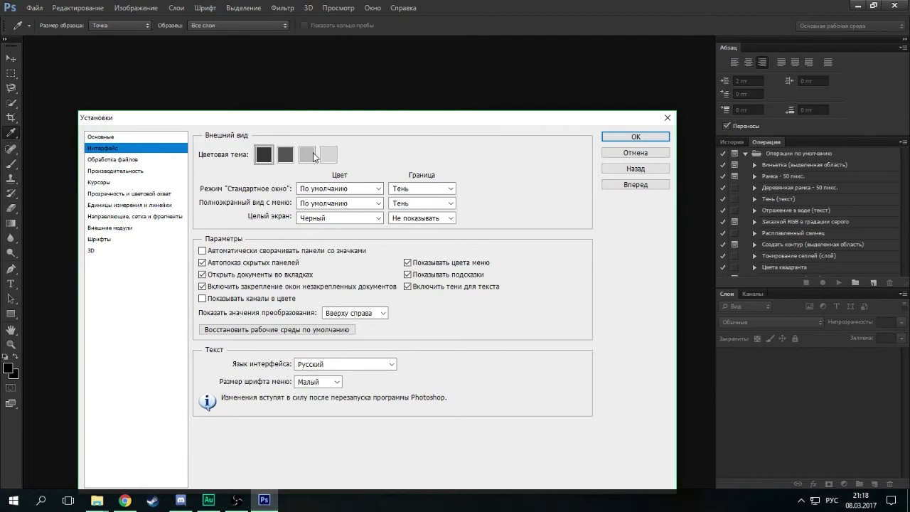
pyautogui.click(320, 158)
pyautogui.hotkey('shift', 'F1')
# - Cycle through the Цветовая тема shades, ending back on the darkest theme
pyautogui.hotkey('shift', 'F1')
pyautogui.hotkey('shift', 'F1')
pyautogui.hotkey('shift', 'F2')
pyautogui.hotkey('shift', 'F2')
pyautogui.click(324, 161)
pyautogui.click(269, 159)
pyautogui.click(307, 158)
pyautogui.click(329, 157)
pyautogui.hotkey('shift', 'F1')
pyautogui.hotkey('shift', 'F1')
pyautogui.hotkey('shift', 'F1')
pyautogui.hotkey('shift', 'F2')
pyautogui.hotkey('shift', 'F2')
pyautogui.hotkey('shift', 'F2')
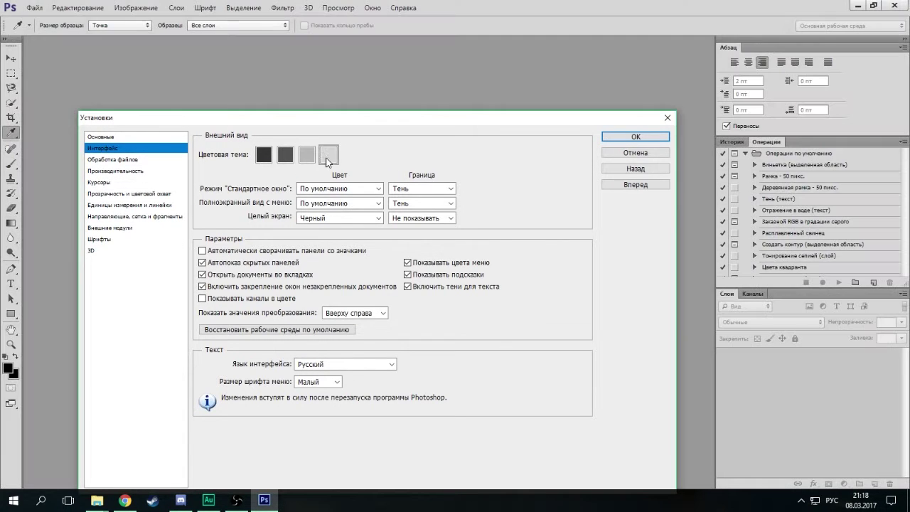
pyautogui.hotkey('shift', 'F1')
pyautogui.hotkey('shift', 'F1')
pyautogui.hotkey('shift', 'F1')
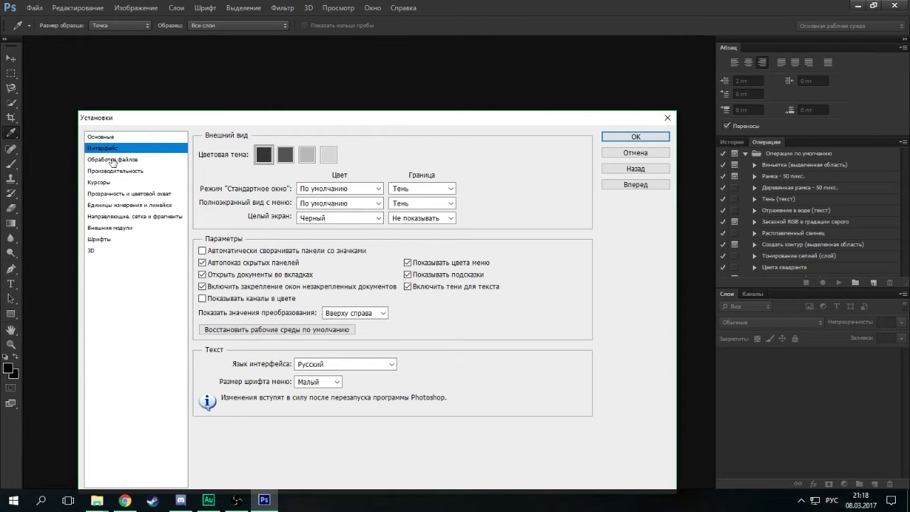
pyautogui.click(146, 172)
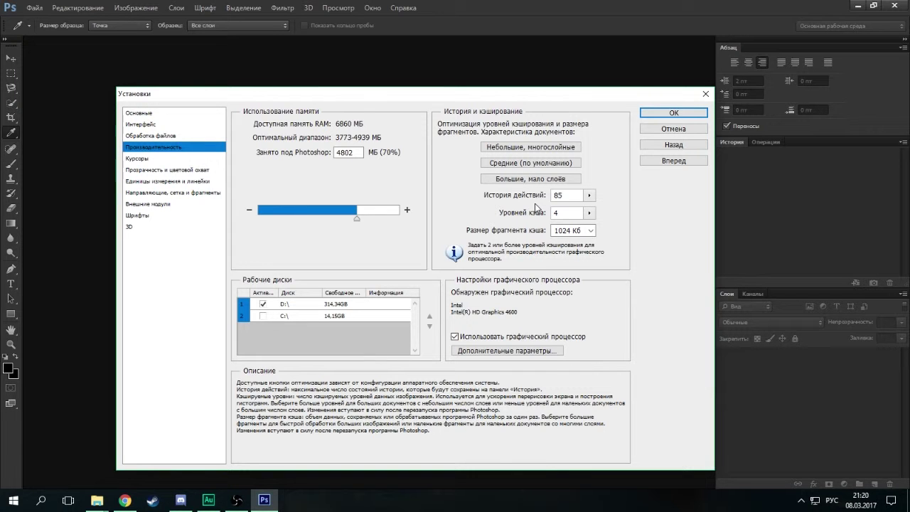
# - Review the 4802 MB memory and GPU settings, then show the units and rulers page
pyautogui.click(183, 181)
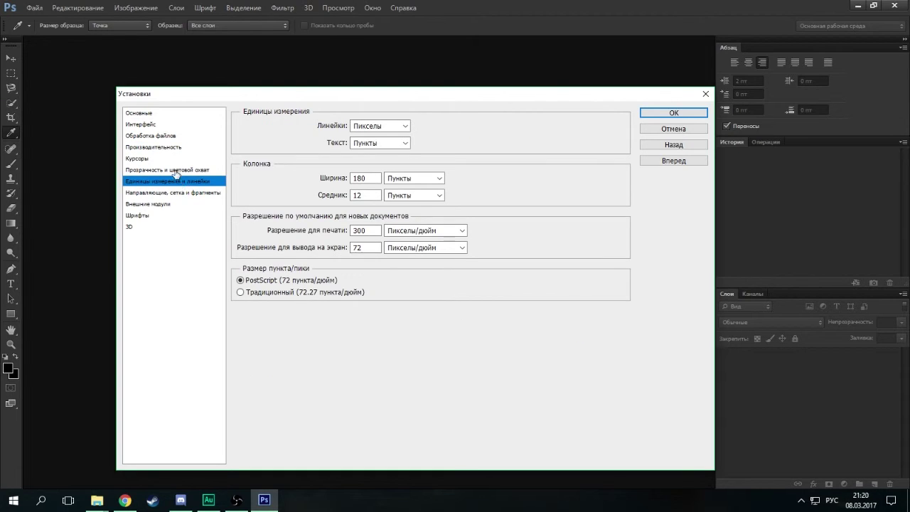
# - Keep rulers in Пикселы and confirm the Установки dialog with OK
pyautogui.click(363, 127)
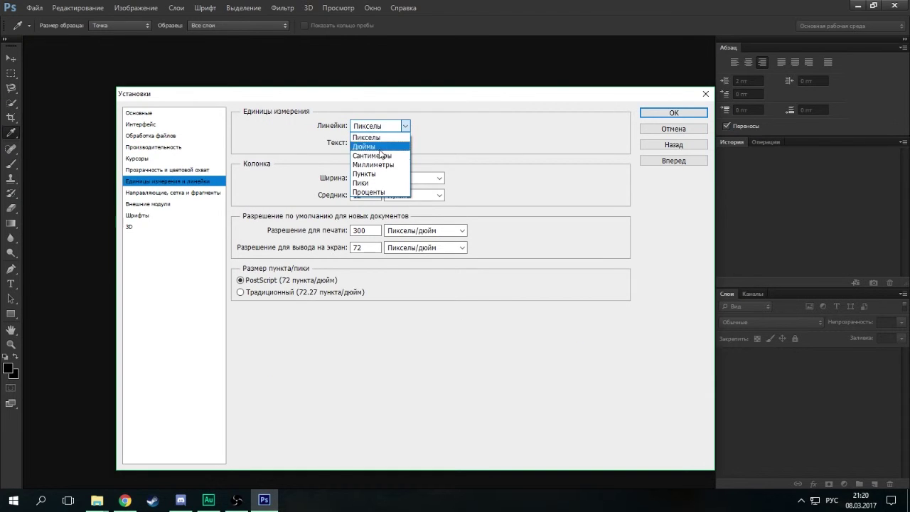
pyautogui.click(384, 135)
pyautogui.moveTo(308, 95); pyautogui.dragTo(335, 126)
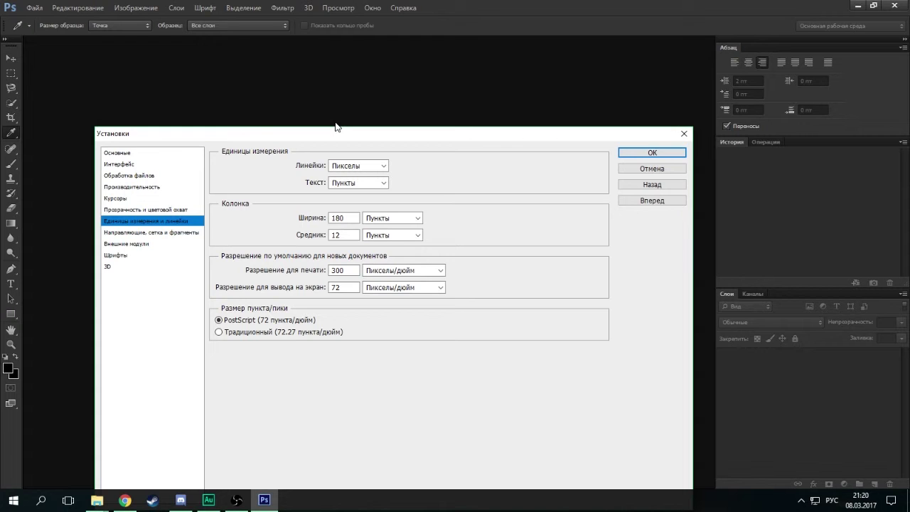
pyautogui.click(658, 155)
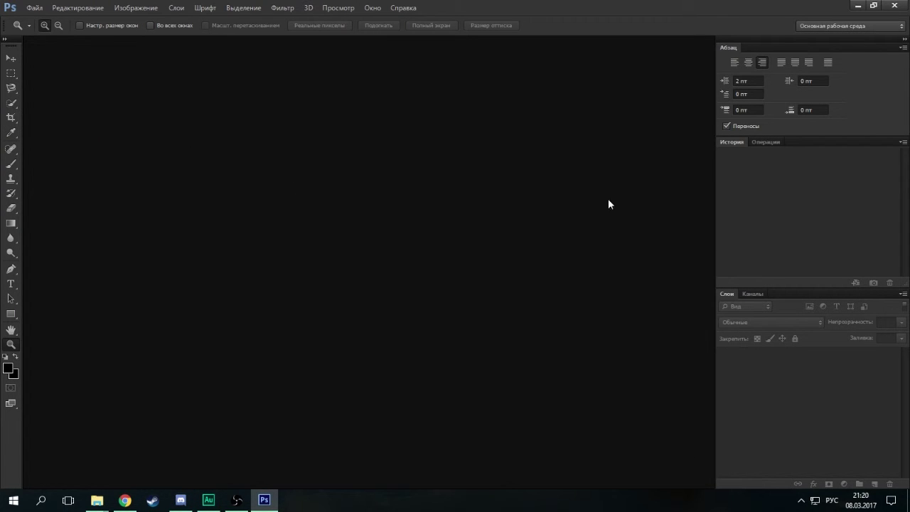